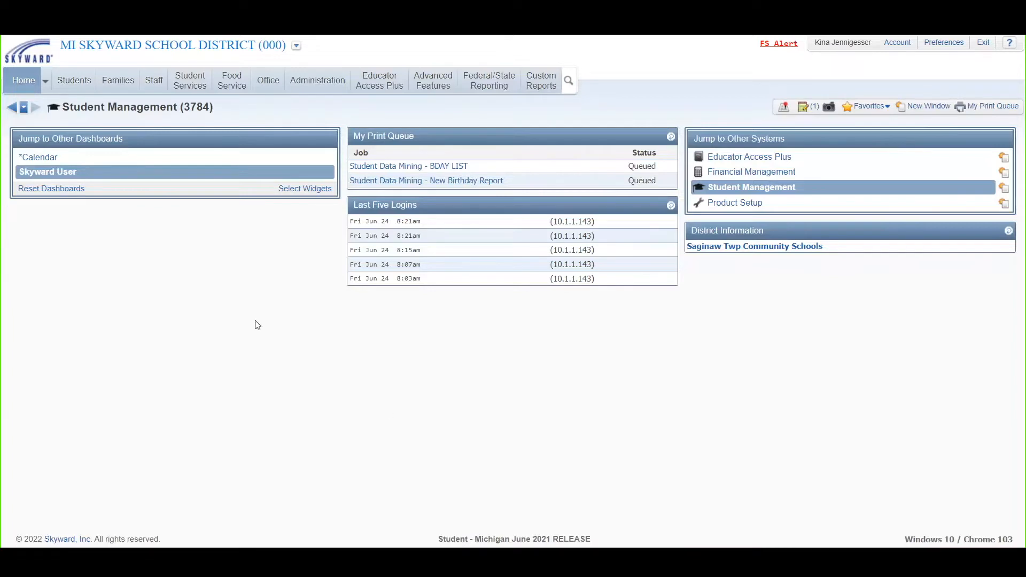
# - In Student Browse, sort the student records by first name in descending order and look up "c"
pyautogui.click(75, 86)
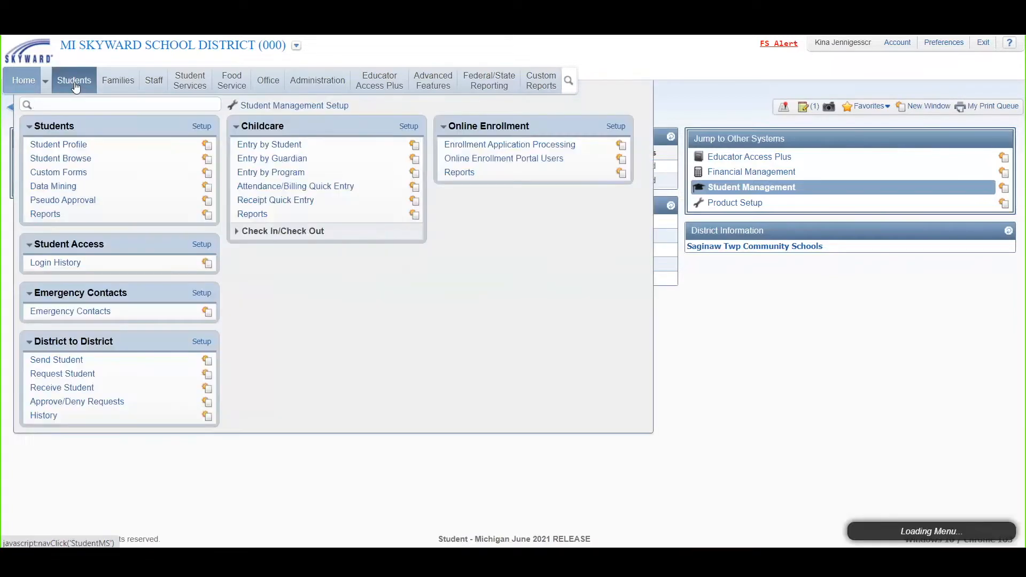
pyautogui.click(61, 161)
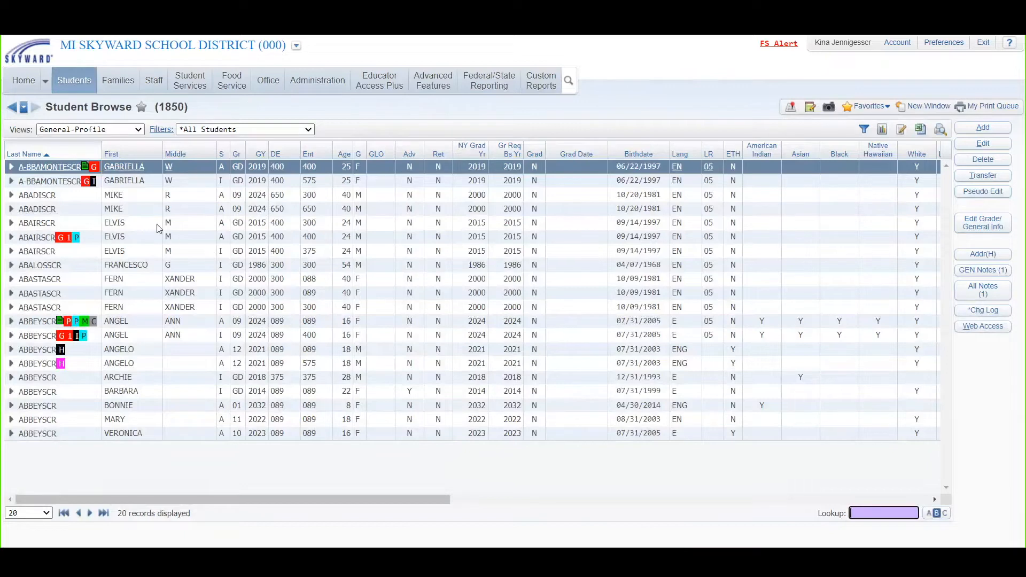
pyautogui.click(129, 156)
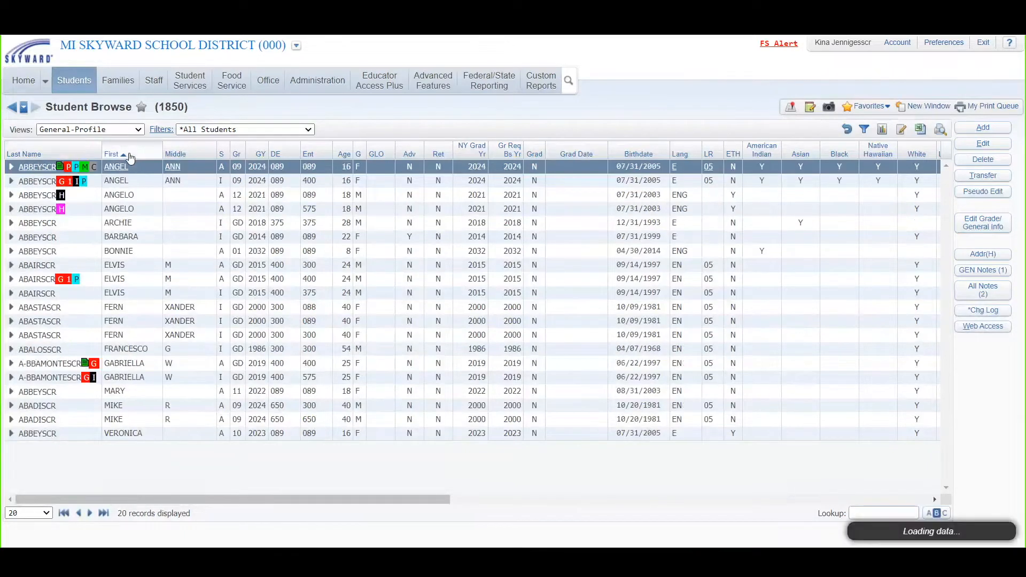
pyautogui.click(130, 157)
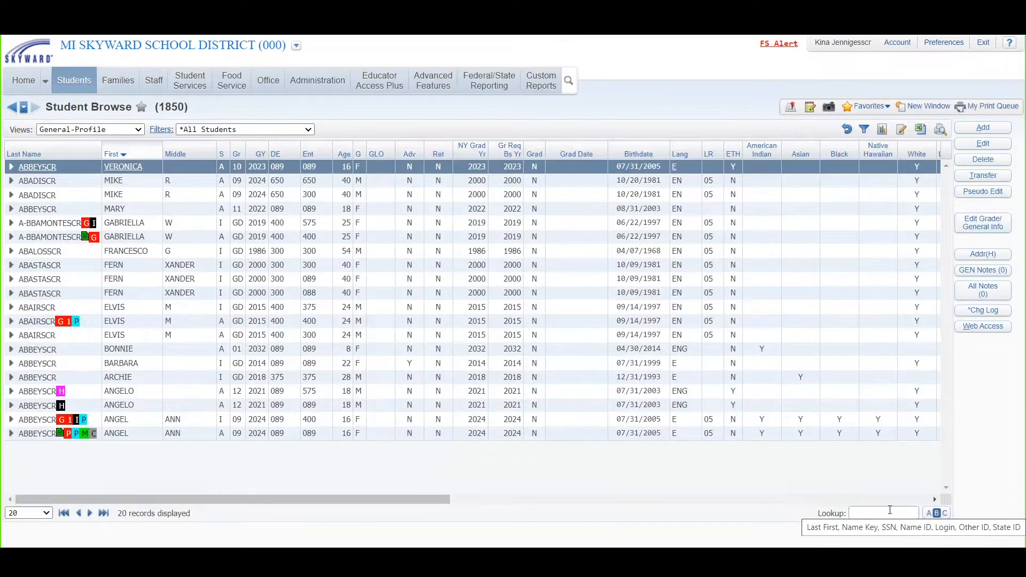
pyautogui.click(890, 511)
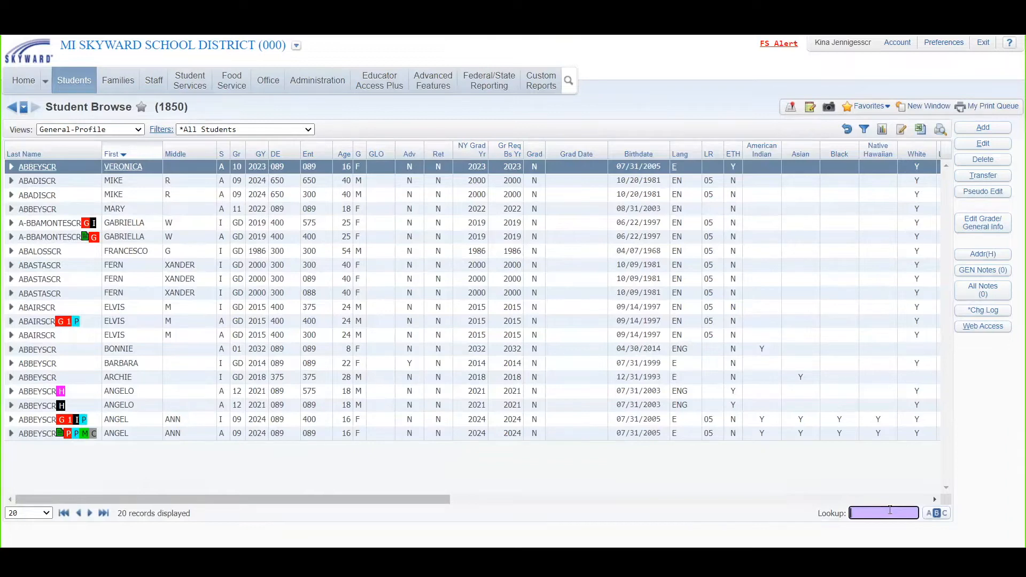
pyautogui.write('c')
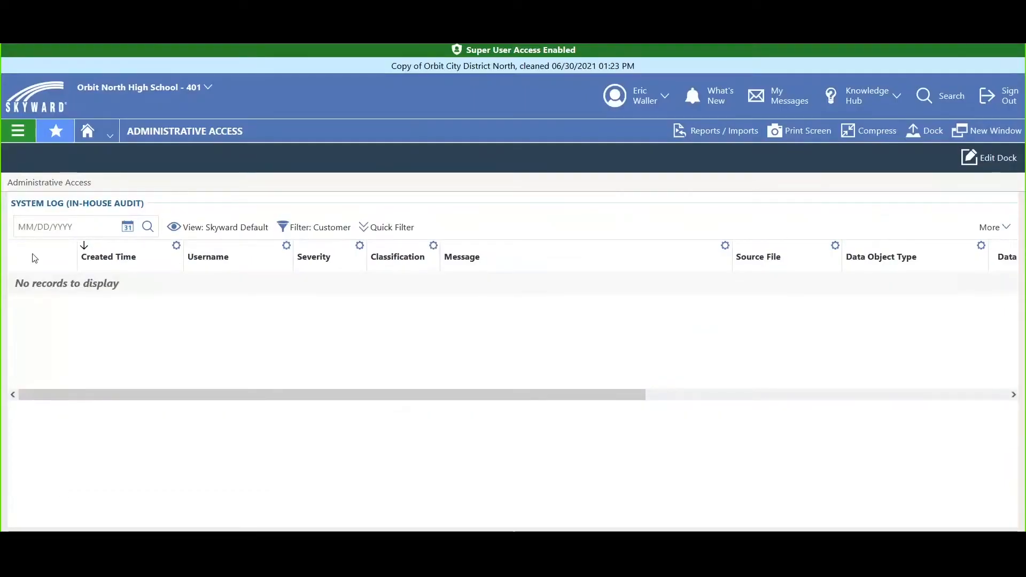
# - Open the Student List from the Student module of Administrative Access
pyautogui.click(17, 133)
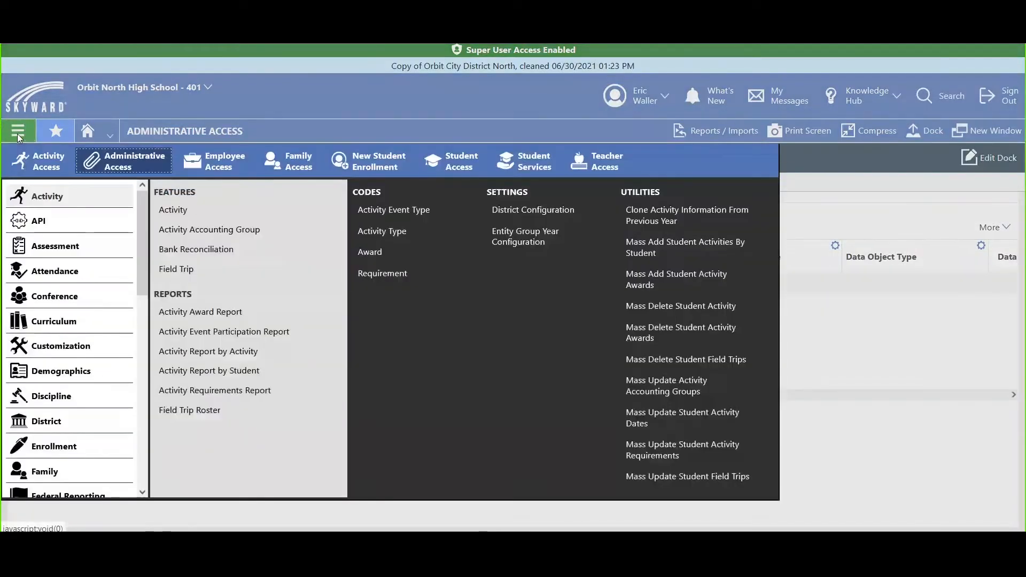
pyautogui.moveTo(145, 229); pyautogui.dragTo(147, 483)
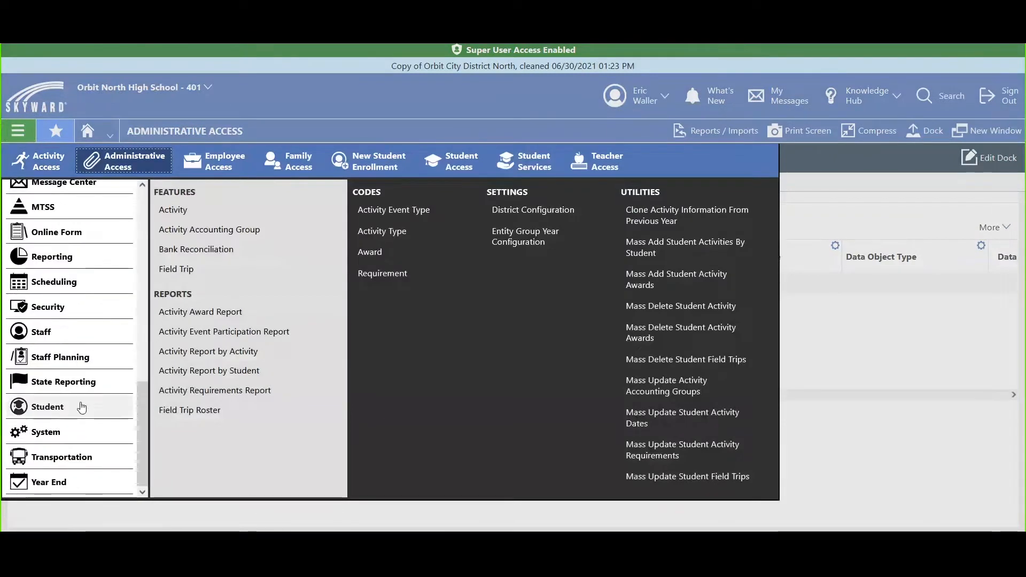
pyautogui.click(81, 406)
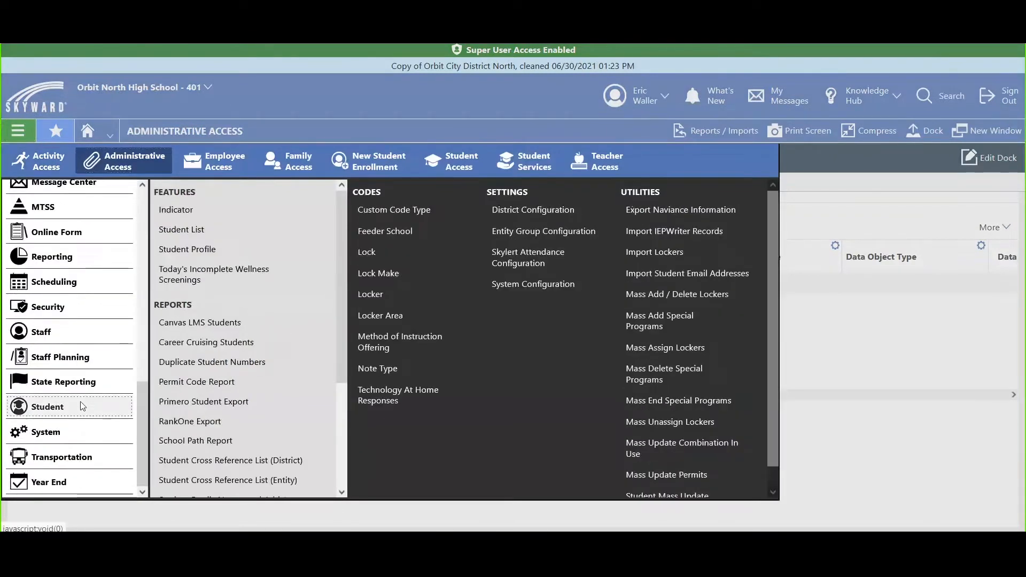
pyautogui.click(189, 235)
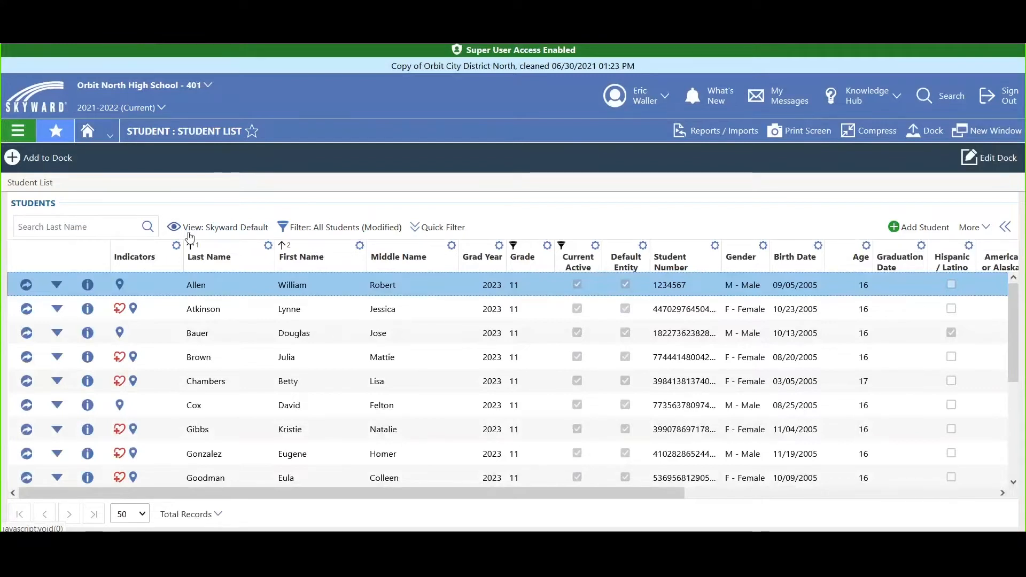
# - Try sorting the student list by last name in both directions and by first name in ascending order, checking the search field
pyautogui.click(208, 259)
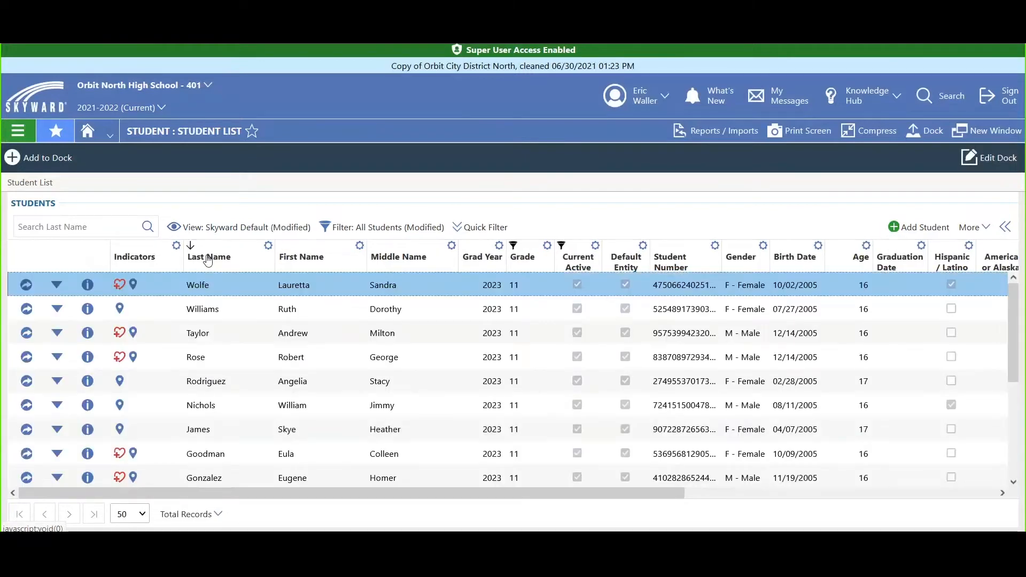
pyautogui.click(209, 259)
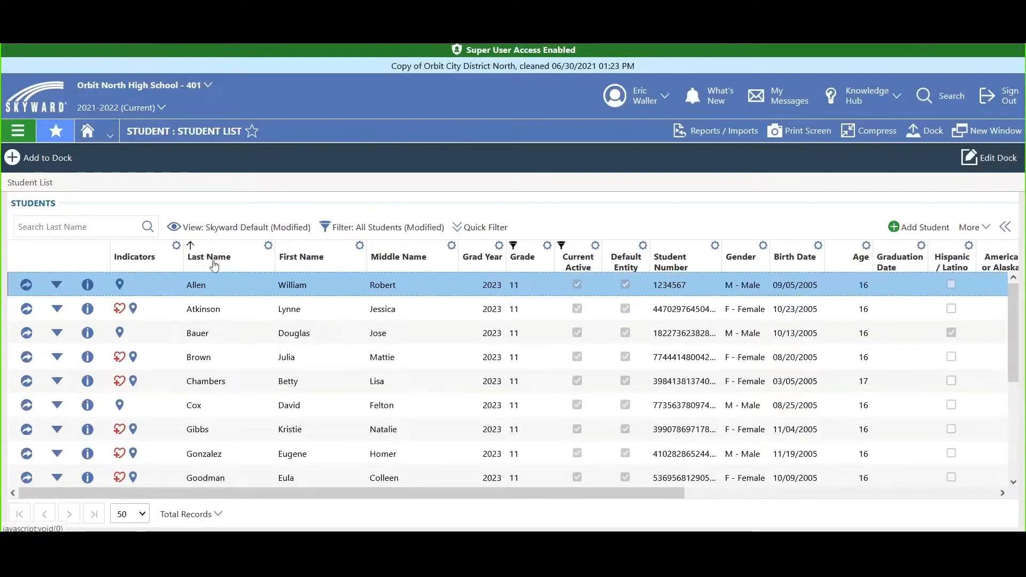
pyautogui.click(99, 229)
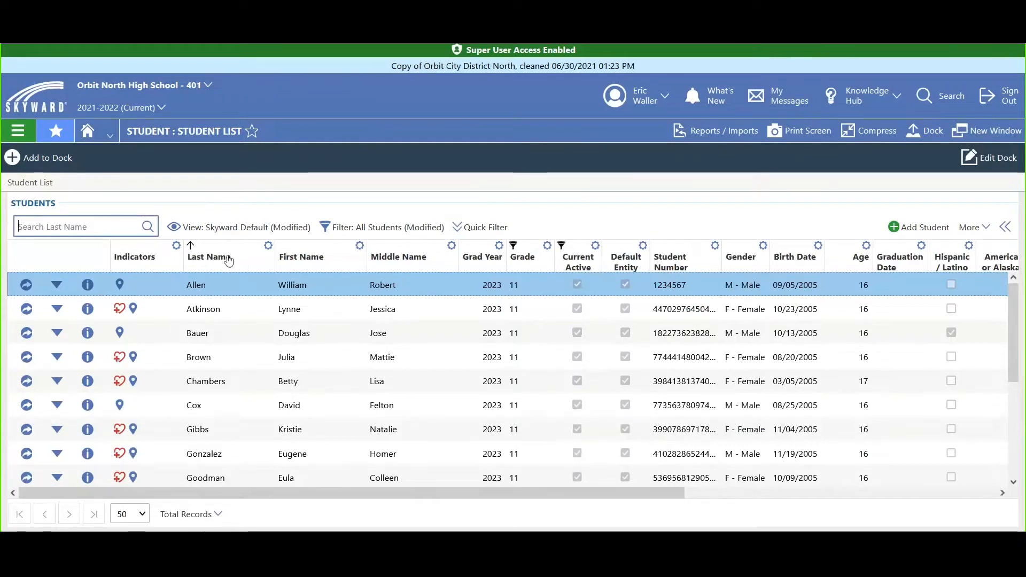
pyautogui.click(229, 260)
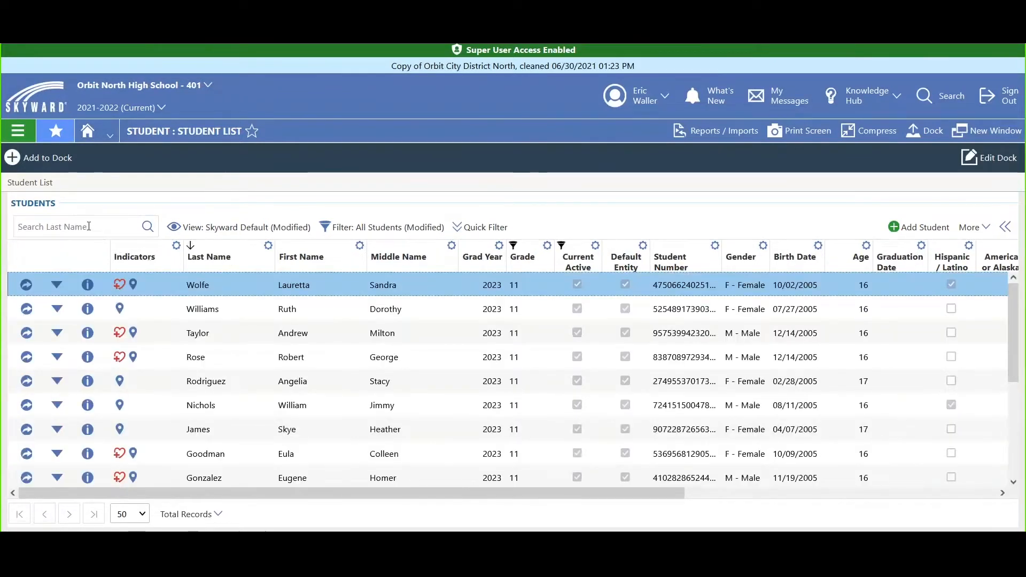
pyautogui.click(88, 226)
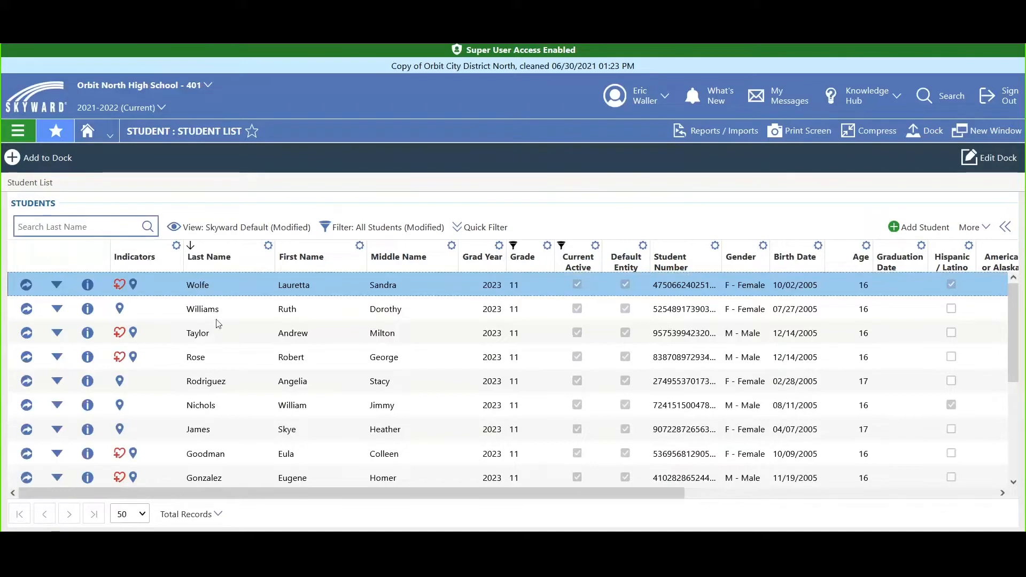
pyautogui.click(305, 265)
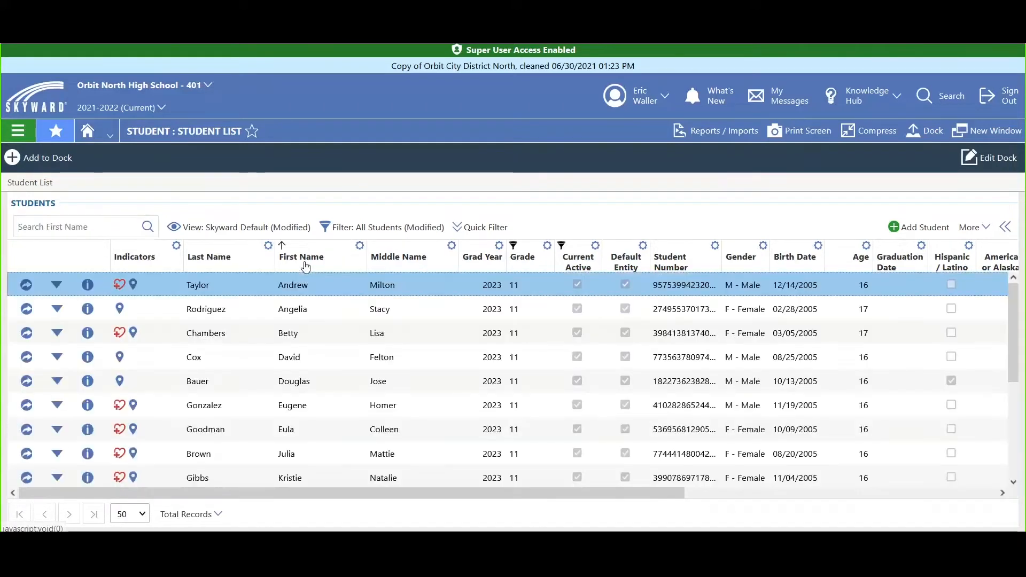
pyautogui.click(51, 225)
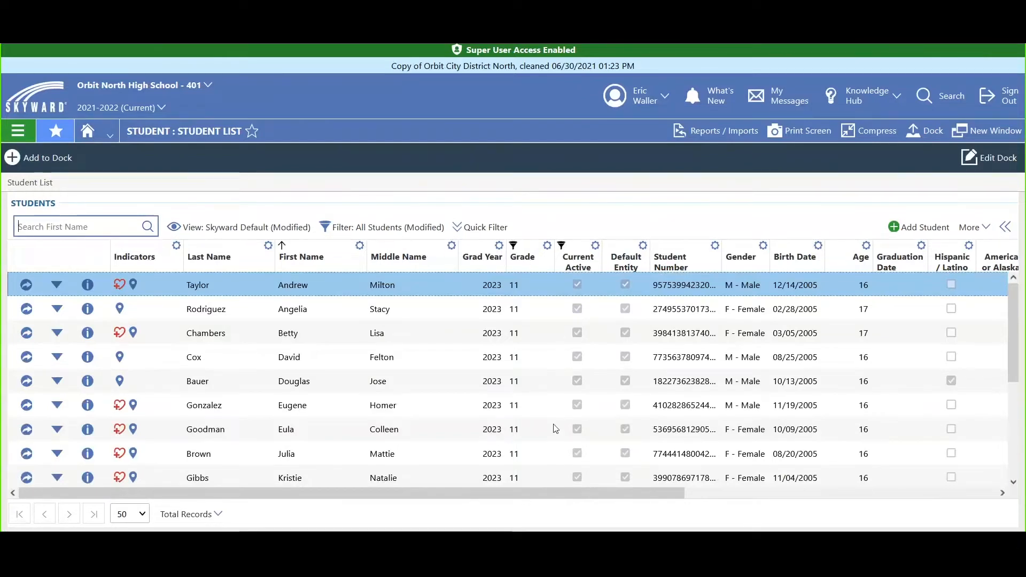
# - Restore the student list to the unmodified All Students filter and the Skyward Default view
pyautogui.click(358, 229)
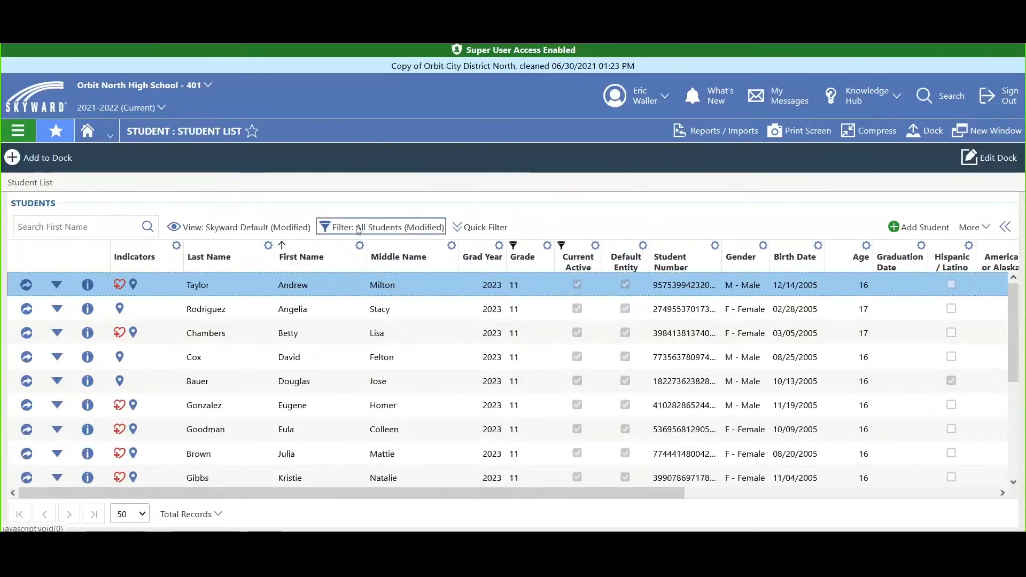
pyautogui.click(588, 313)
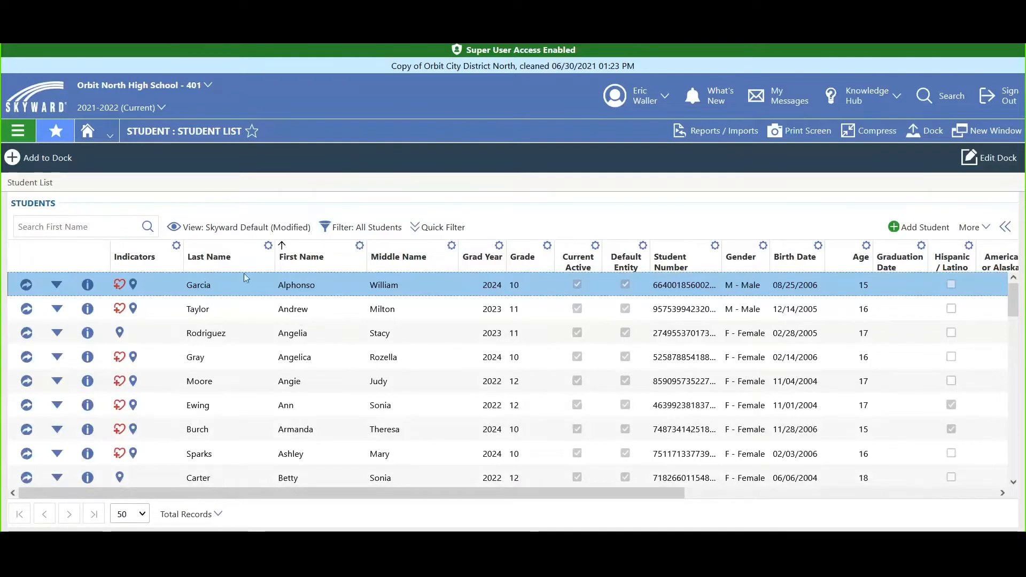
pyautogui.click(235, 227)
pyautogui.click(283, 292)
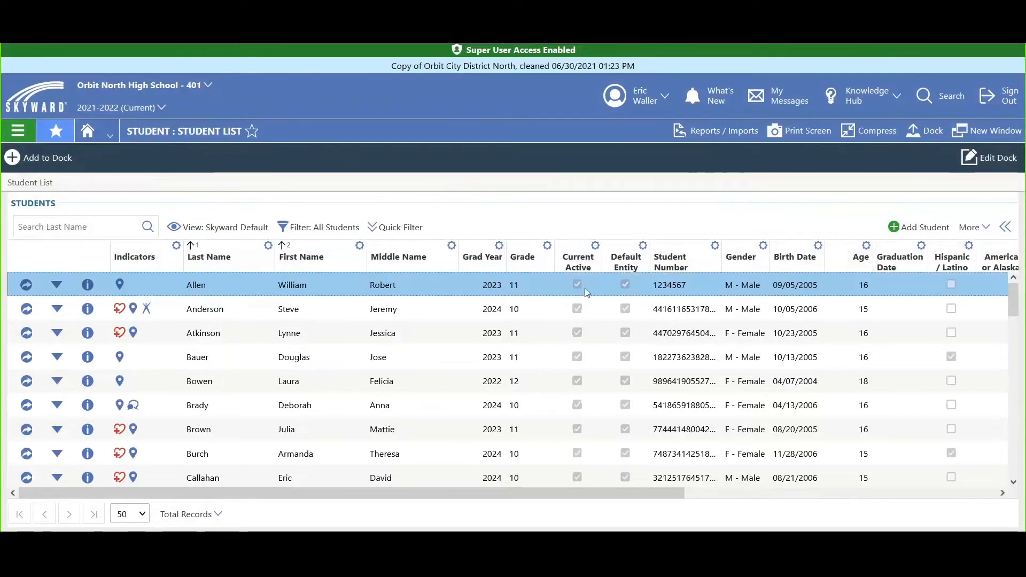
# - Filter the student list's Current Active column by True and save the column options
pyautogui.click(596, 247)
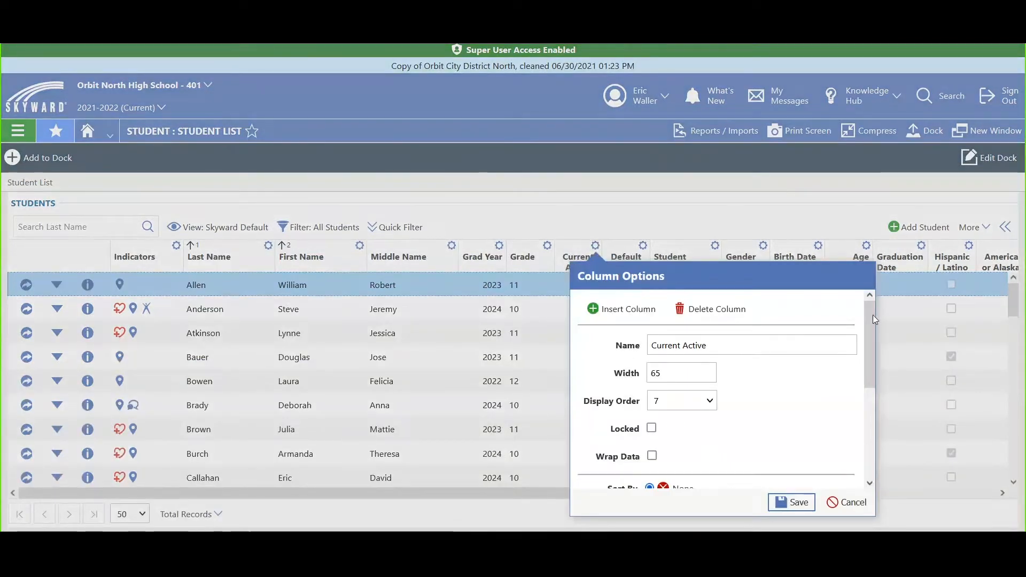
pyautogui.moveTo(873, 315); pyautogui.dragTo(873, 431)
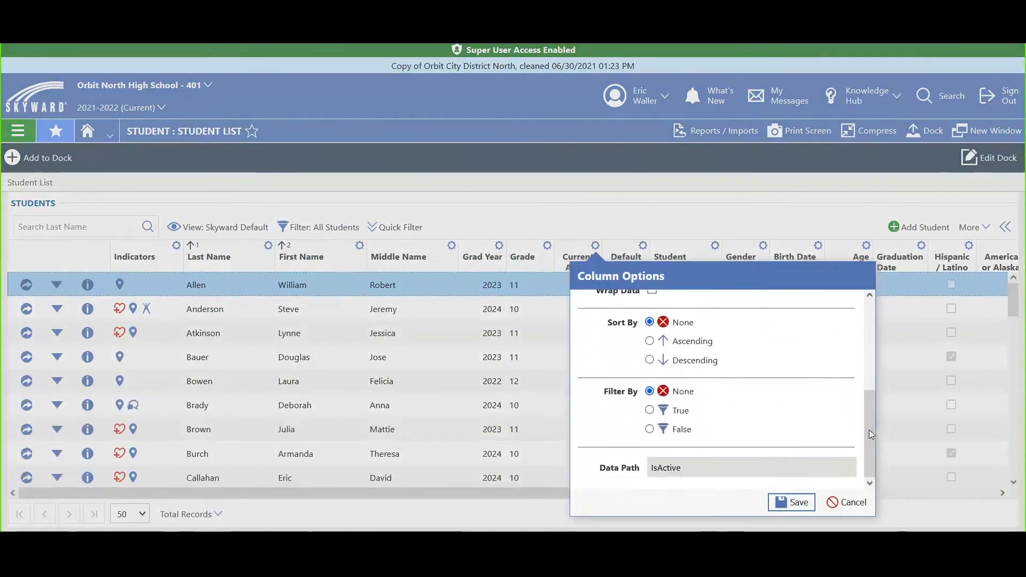
pyautogui.moveTo(602, 396); pyautogui.dragTo(635, 404)
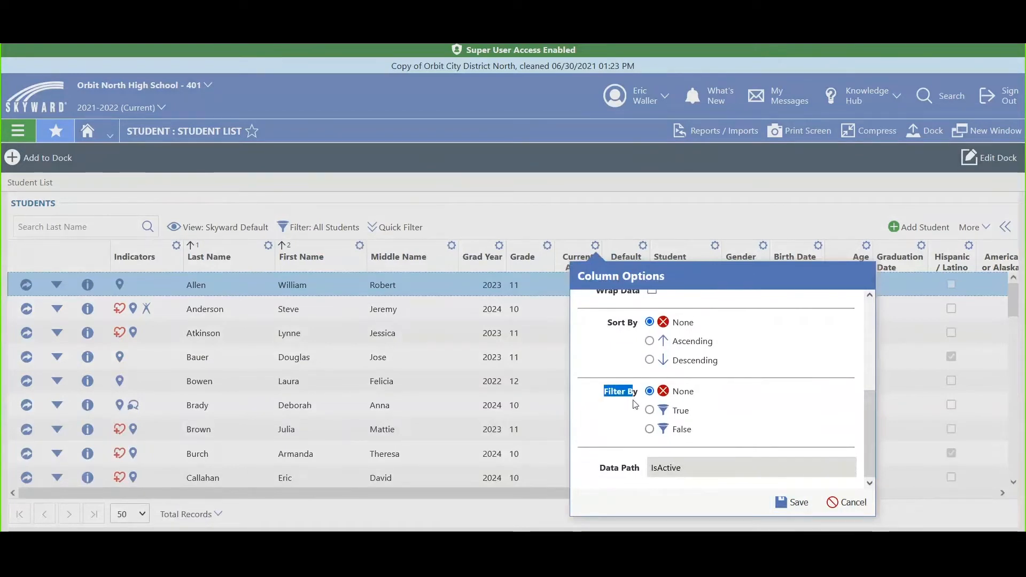
pyautogui.click(649, 410)
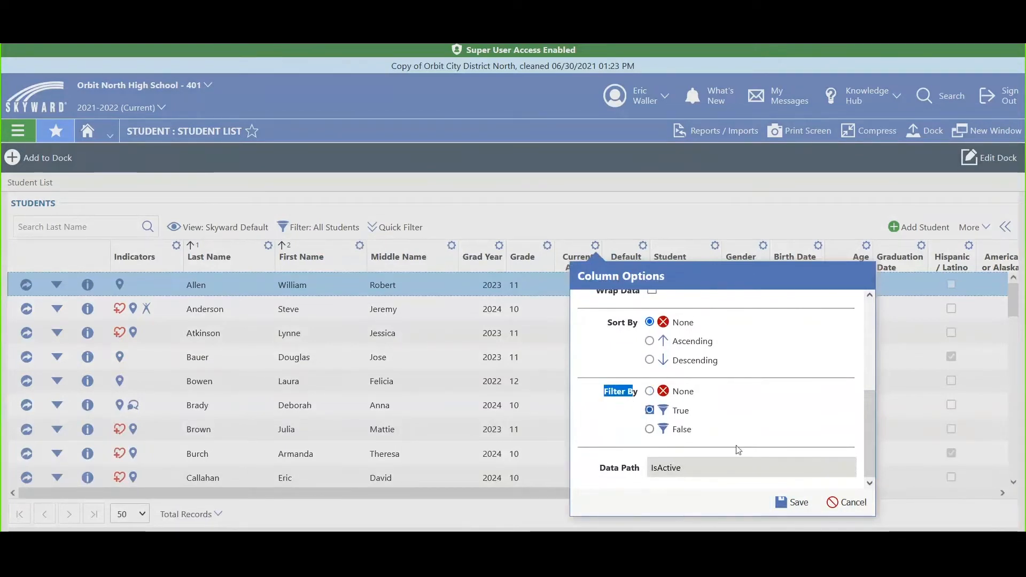
pyautogui.click(790, 502)
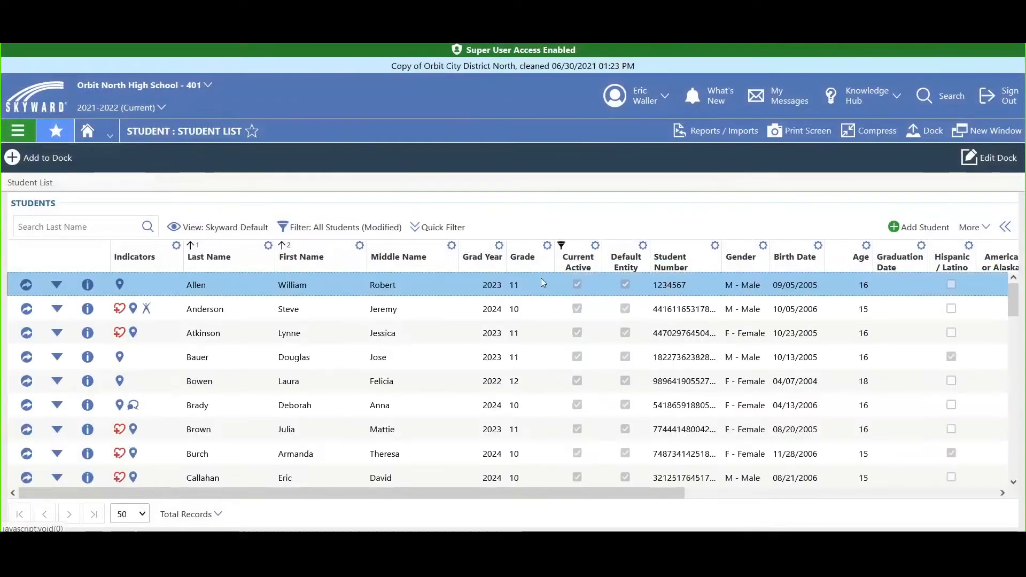
# - Filter the Grade column by selection to grade 11 and save the column options
pyautogui.click(547, 247)
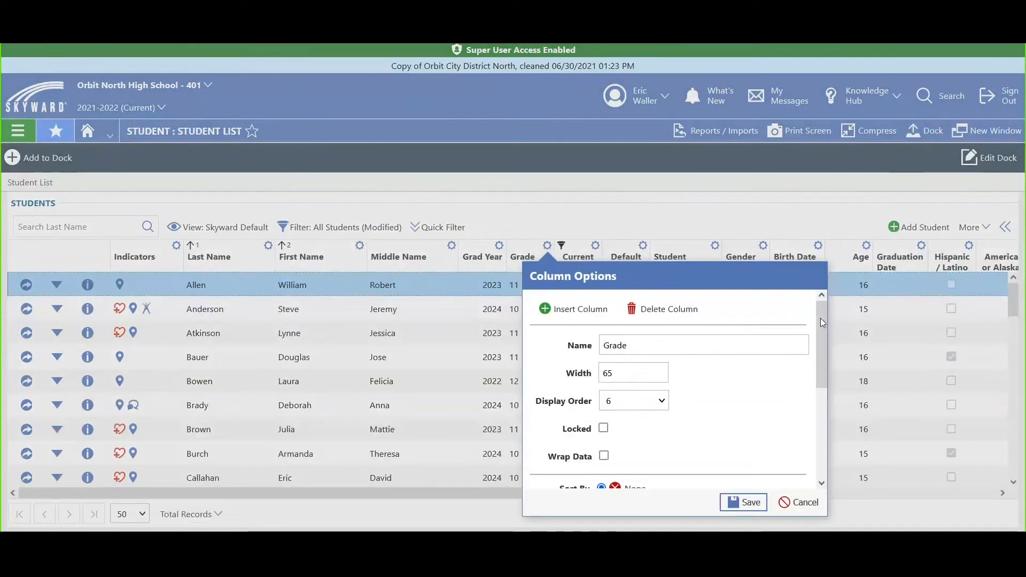
pyautogui.moveTo(821, 322); pyautogui.dragTo(825, 411)
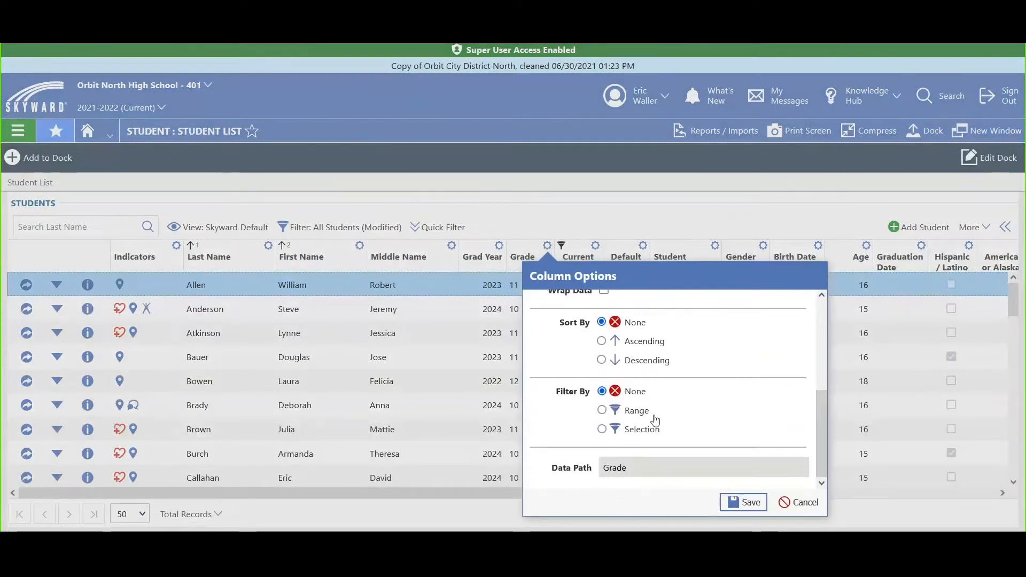
pyautogui.click(605, 432)
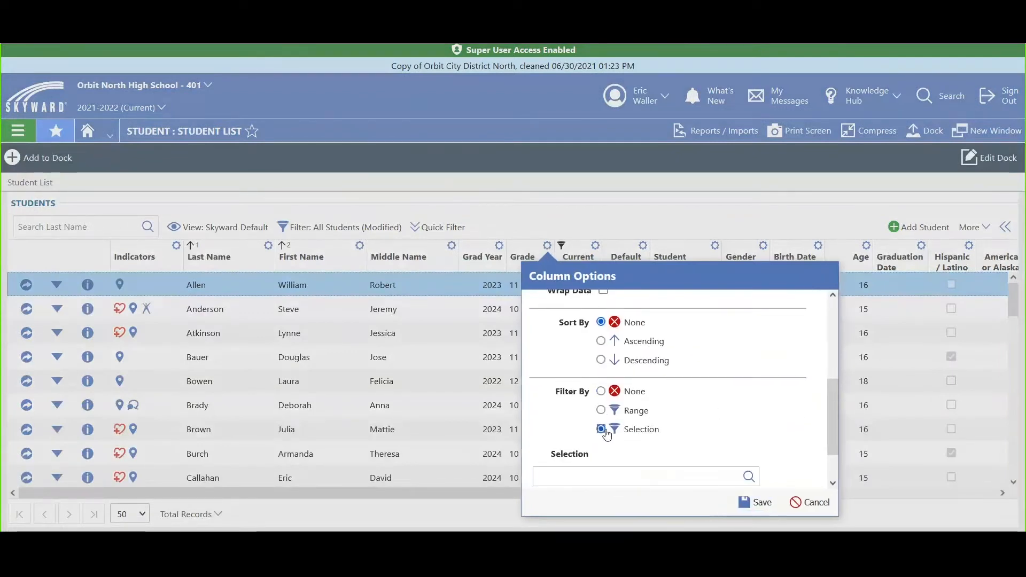
pyautogui.click(747, 476)
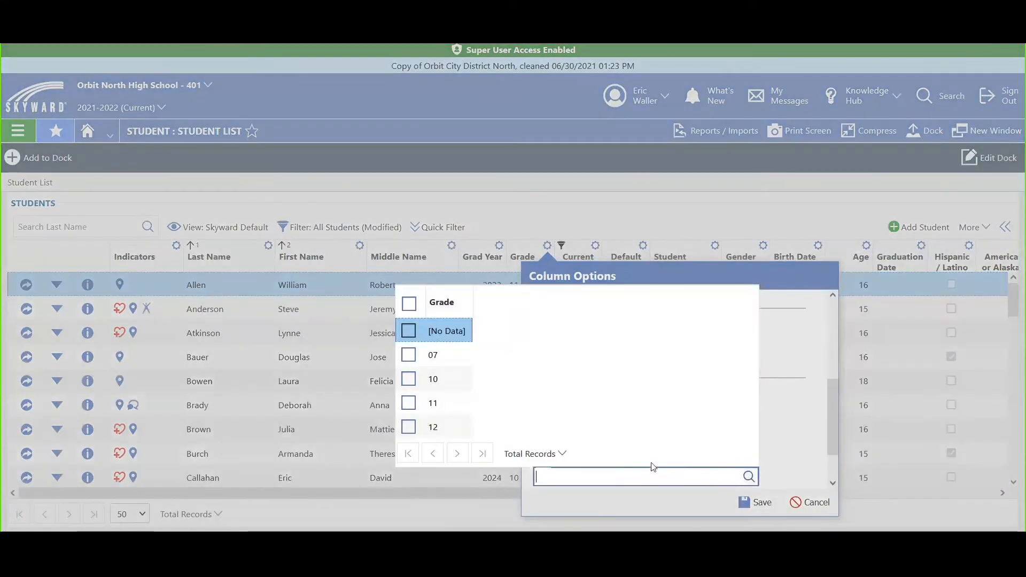
pyautogui.click(408, 403)
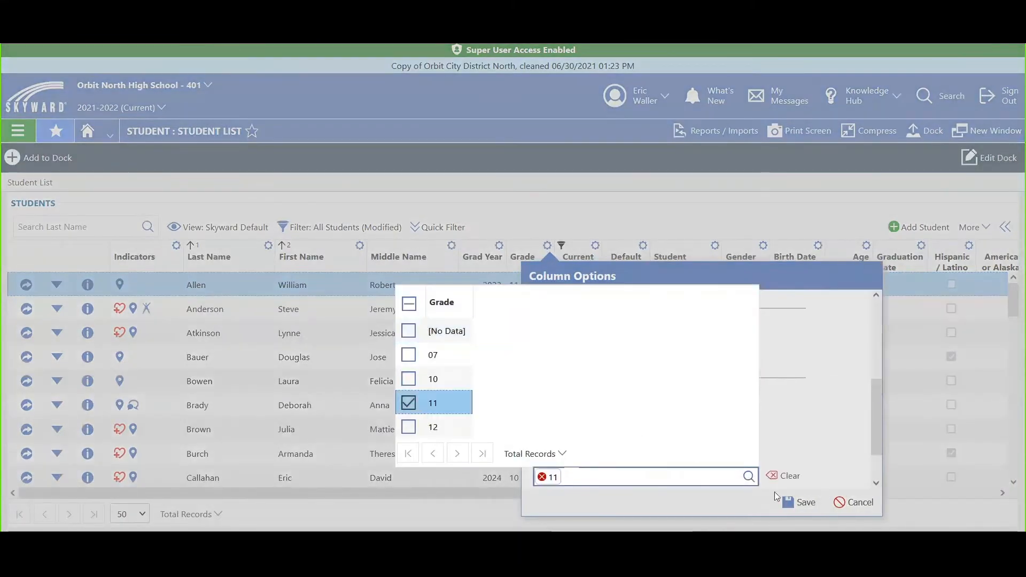
pyautogui.click(799, 502)
pyautogui.click(800, 502)
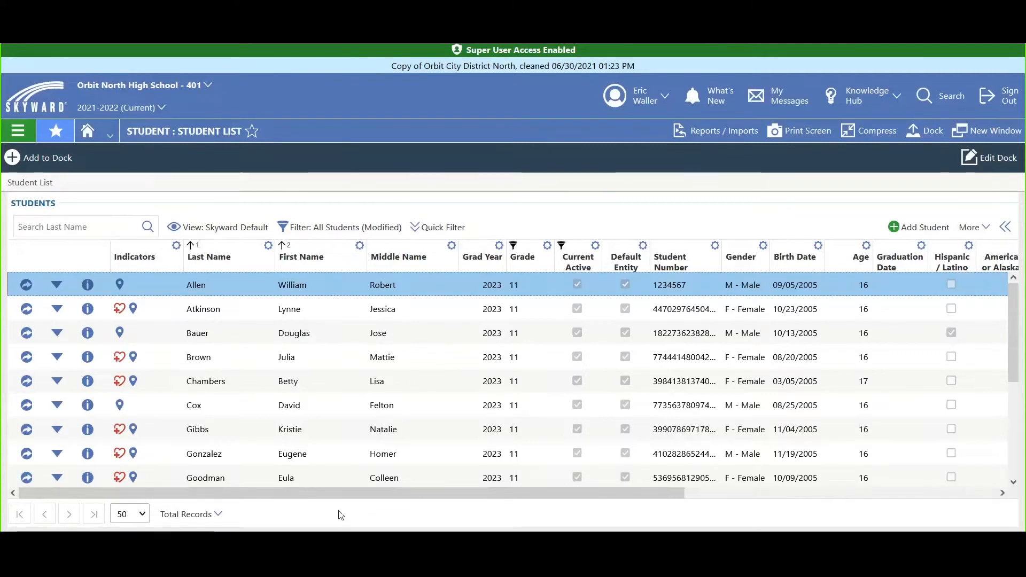
# - Add the filtered student list to the dashboard as a live tile with the display text "Active 11th Graders"
pyautogui.click(974, 227)
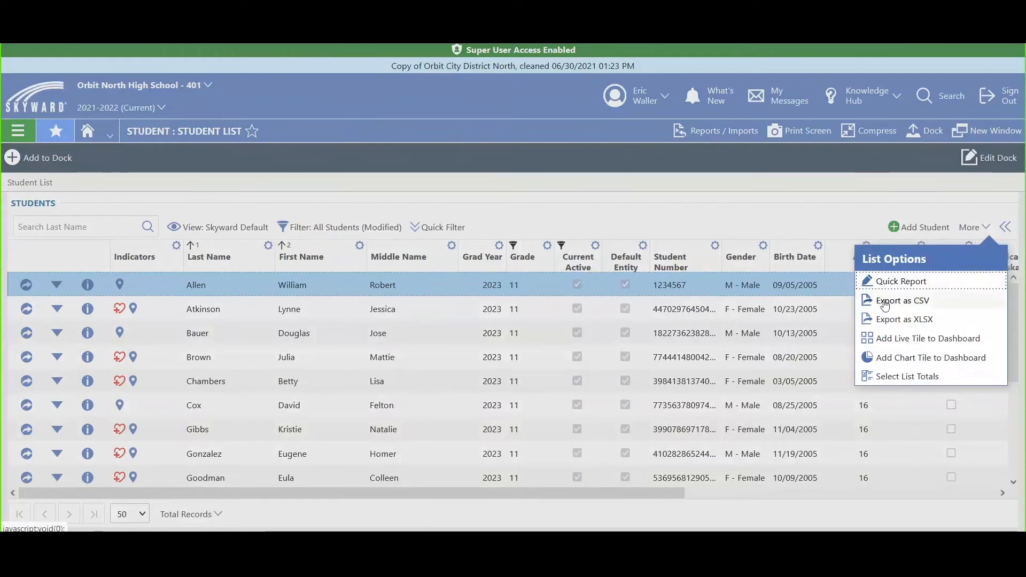
pyautogui.click(917, 347)
pyautogui.click(918, 347)
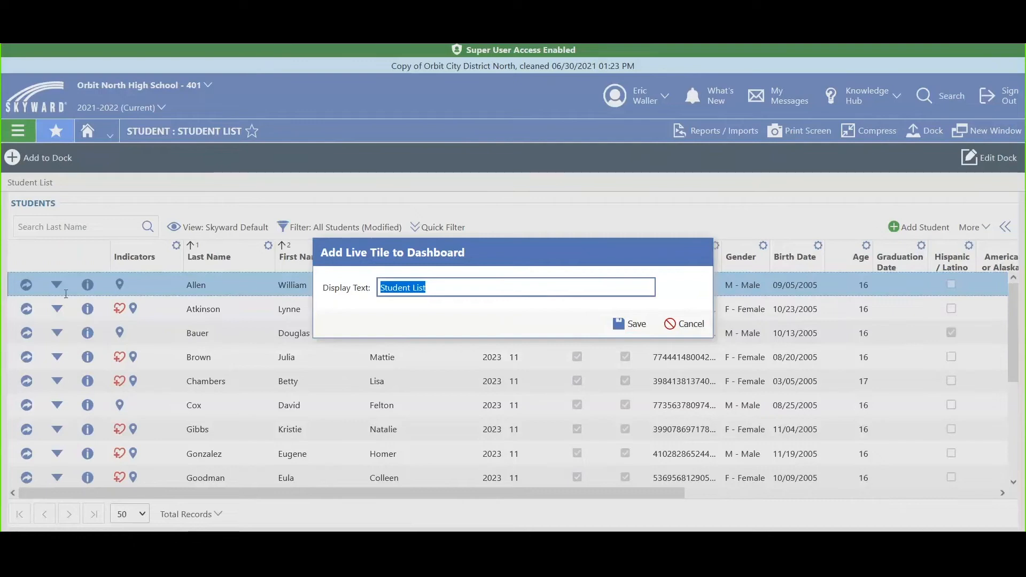
pyautogui.write('Active 11')
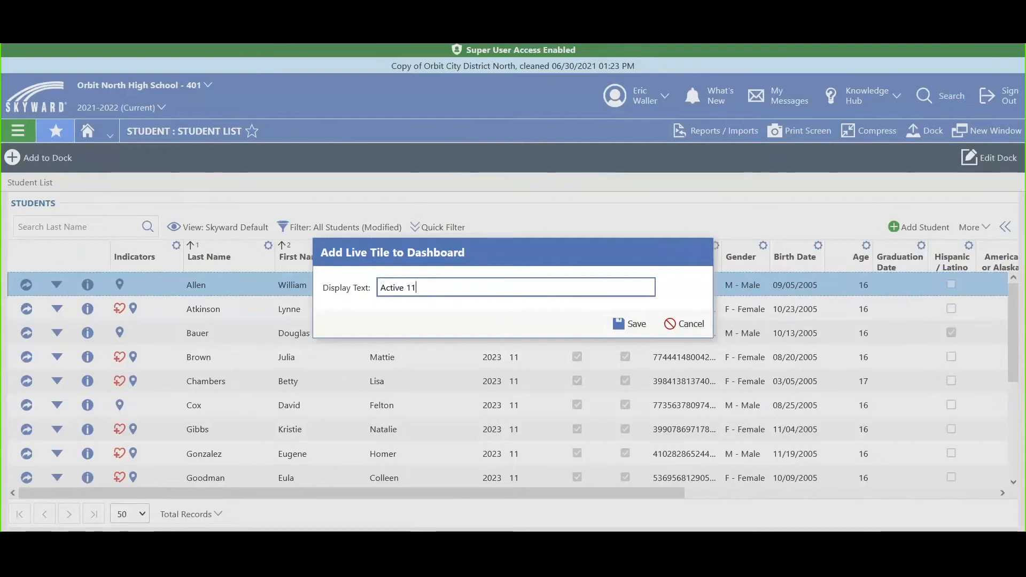
pyautogui.write('th Graders')
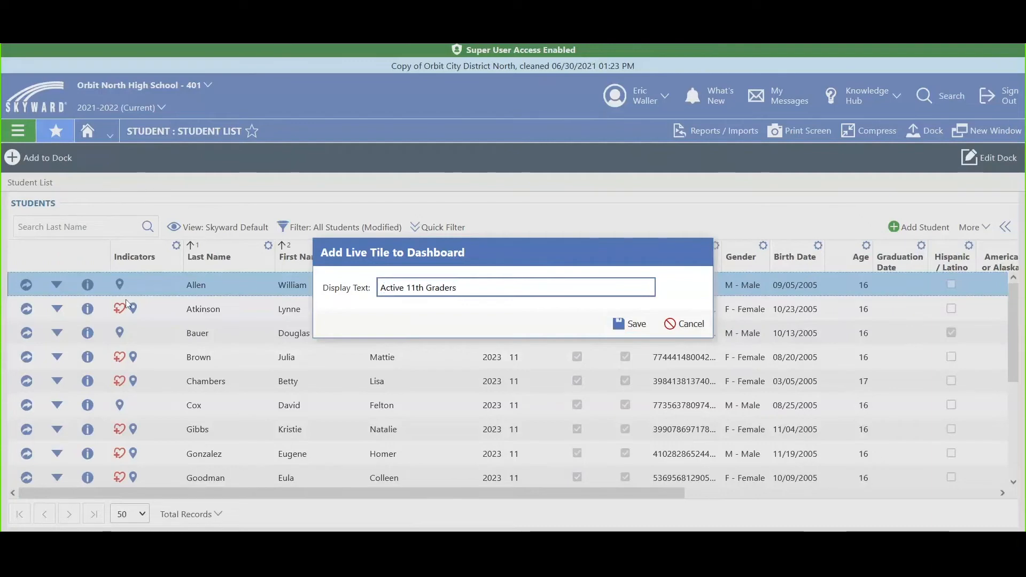
pyautogui.click(631, 333)
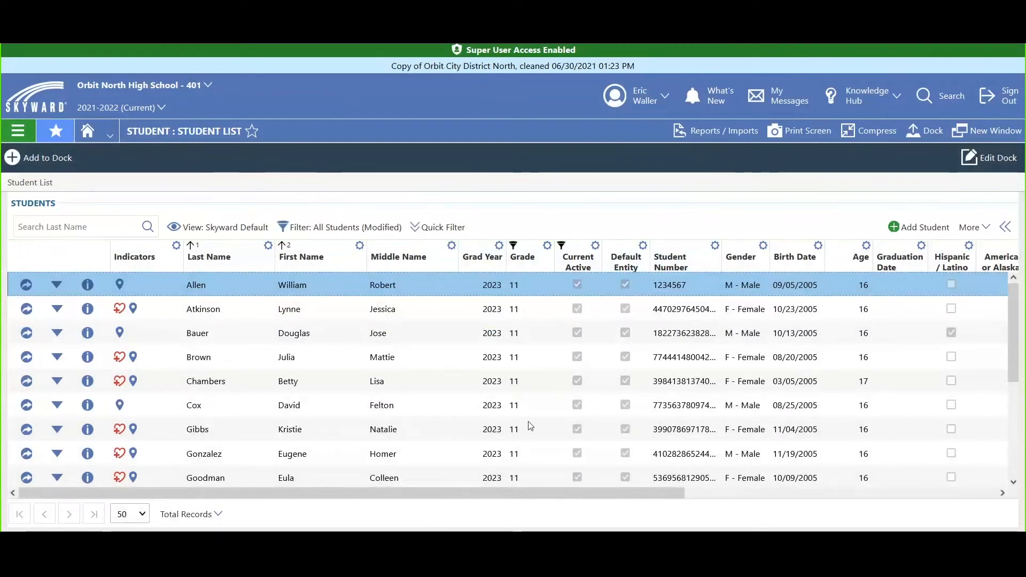
# - Return to the dashboard and open the student list from the Active 11th Graders tile
pyautogui.click(38, 108)
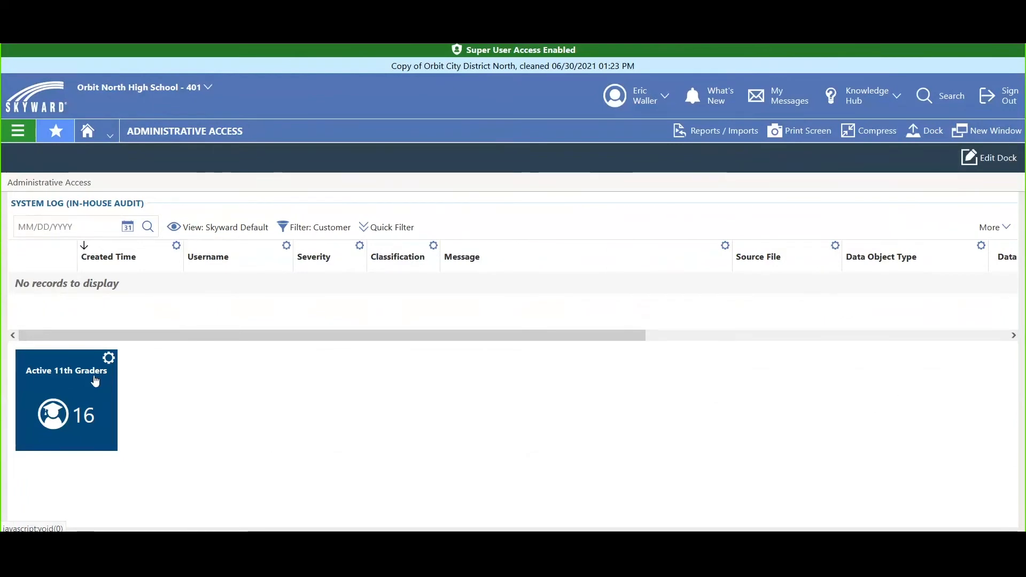
pyautogui.click(103, 422)
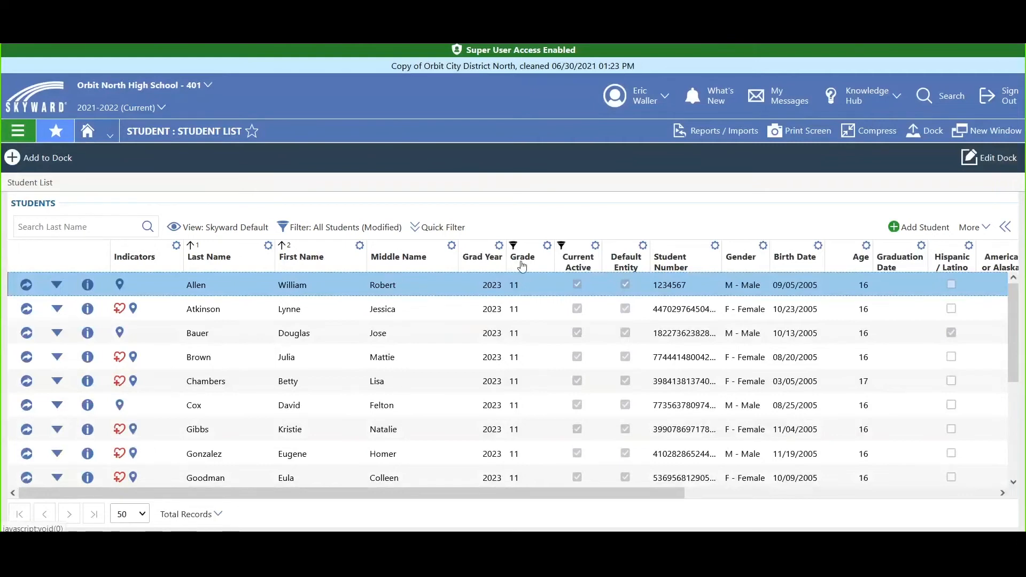
# - Move the Grade column directly after First Name and delete the Middle Name column from the student list
pyautogui.moveTo(517, 263); pyautogui.dragTo(316, 280)
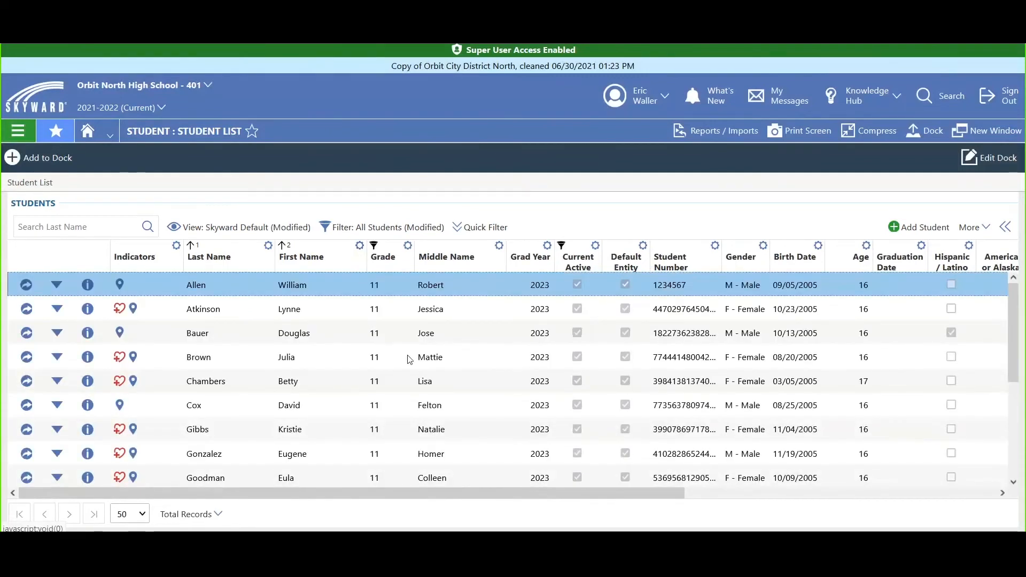
pyautogui.click(498, 247)
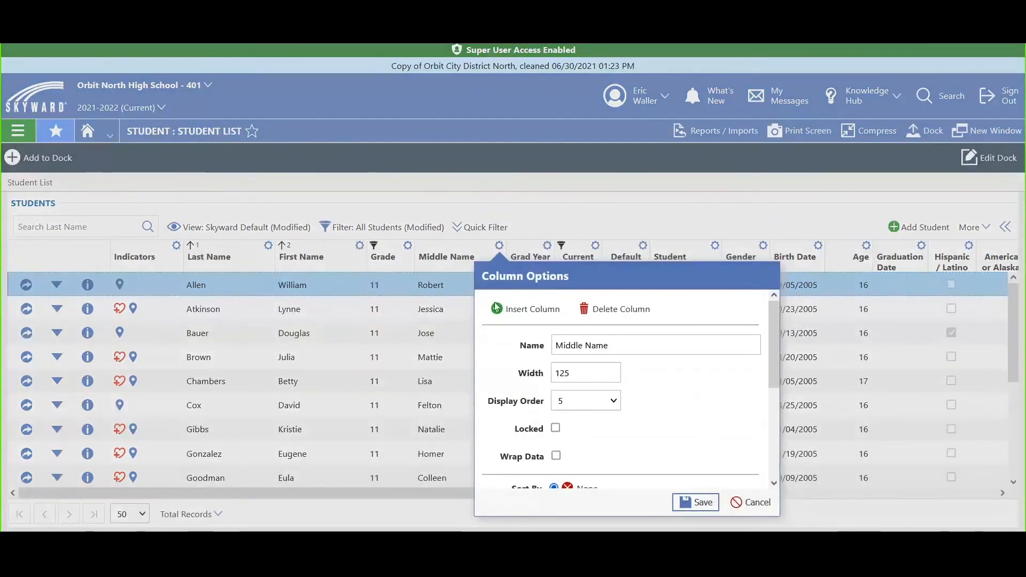
pyautogui.click(594, 310)
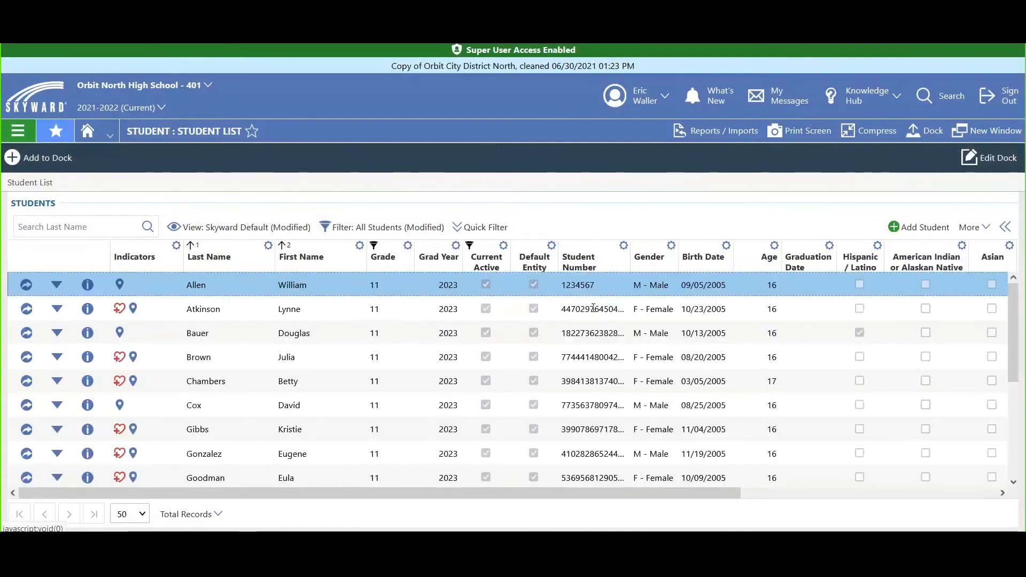
# - Insert the Tardy Totals field as a new column from the Grade column's options
pyautogui.click(407, 246)
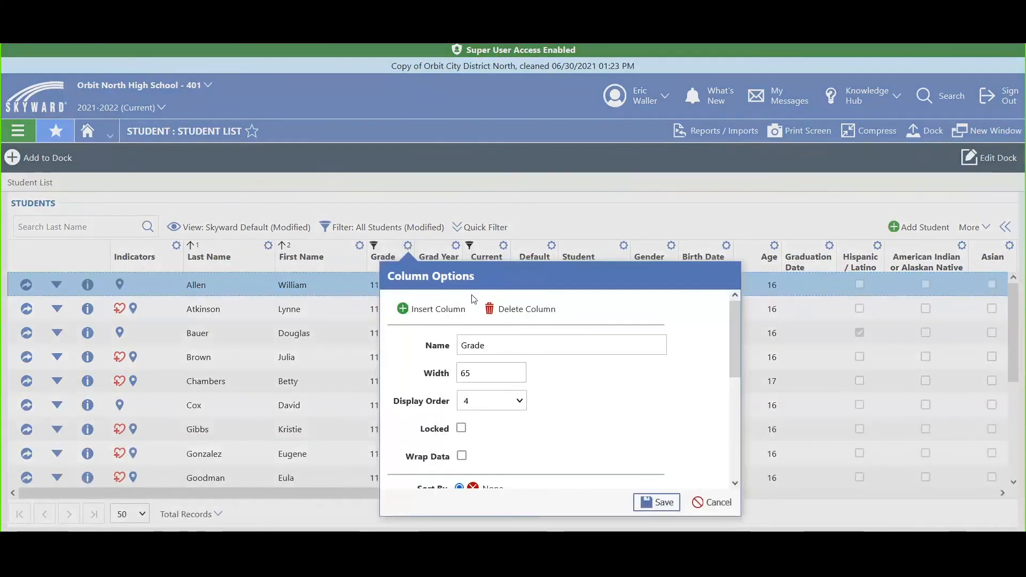
pyautogui.click(454, 308)
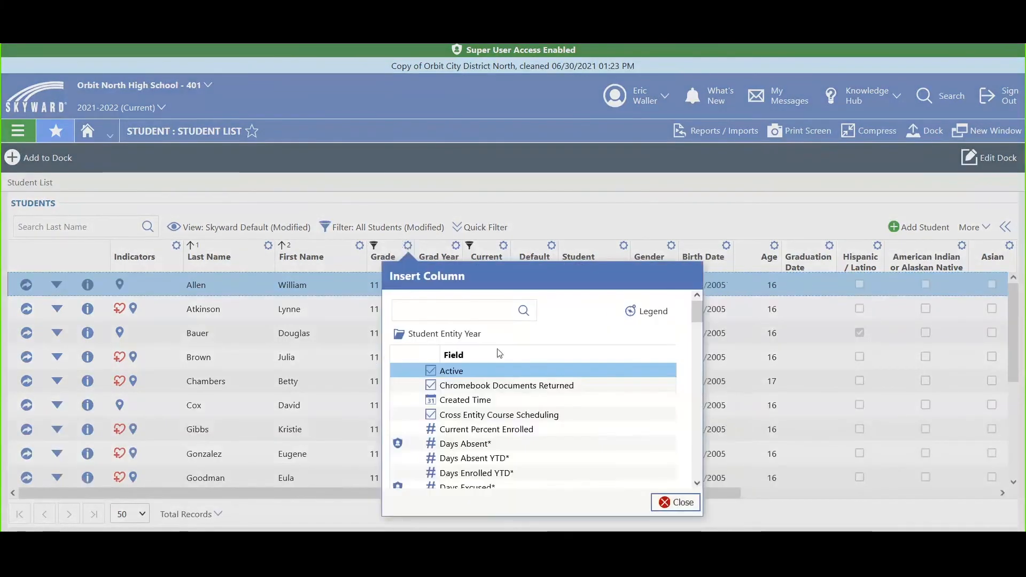
pyautogui.moveTo(697, 310); pyautogui.dragTo(689, 404)
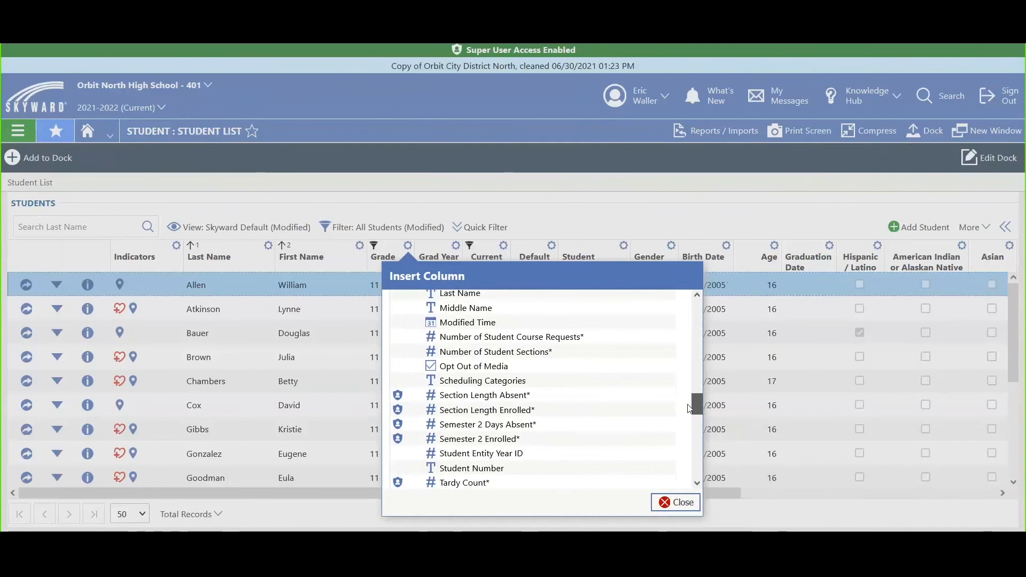
pyautogui.moveTo(689, 408); pyautogui.dragTo(694, 422)
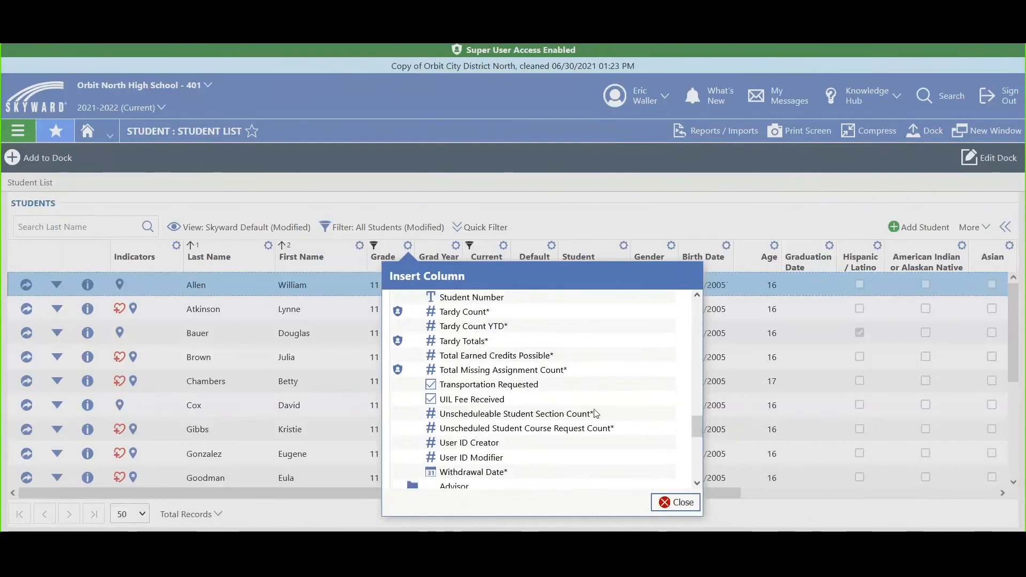
pyautogui.doubleClick(453, 345)
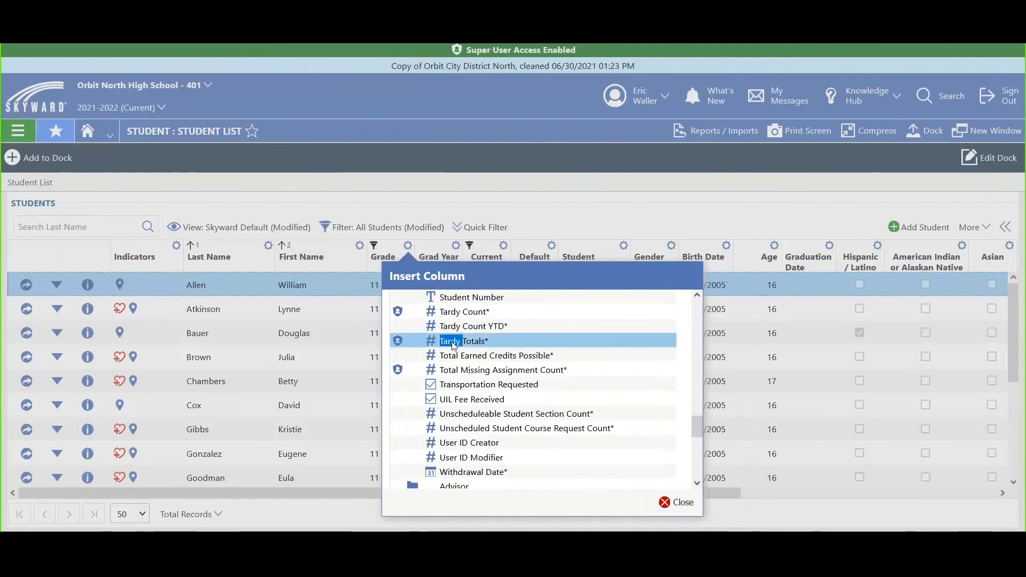